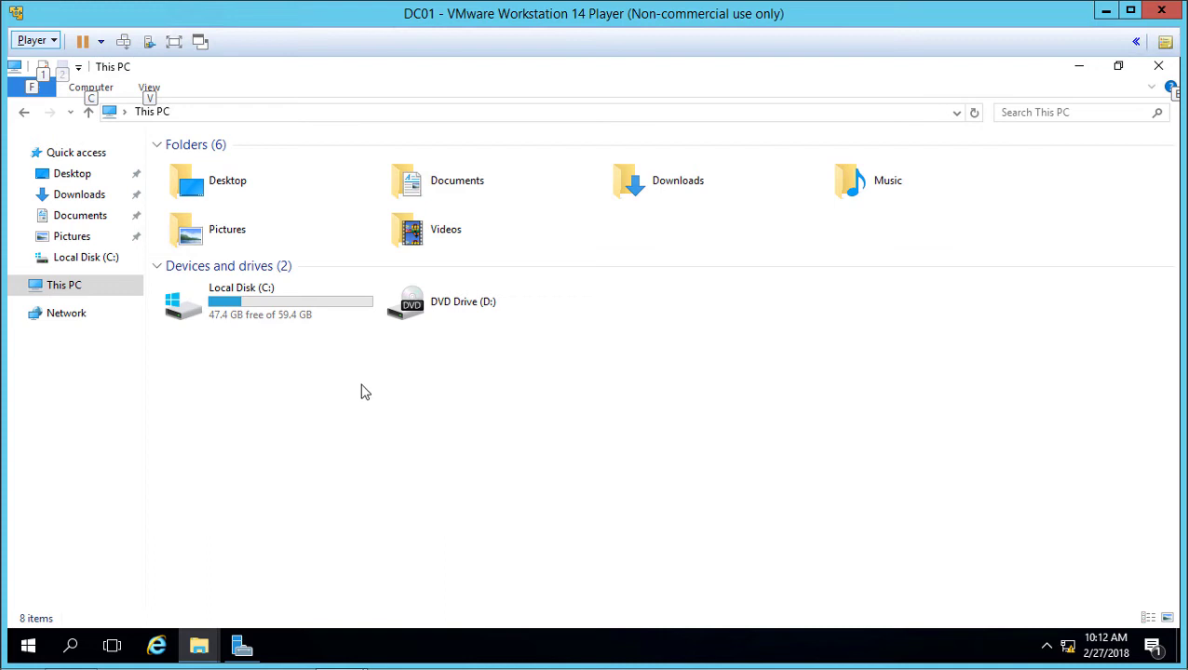
Enable quota management on Local Disk (C:) and apply it, accepting the volume rescan.
{"action": "left_click", "coordinate": [326, 308]}
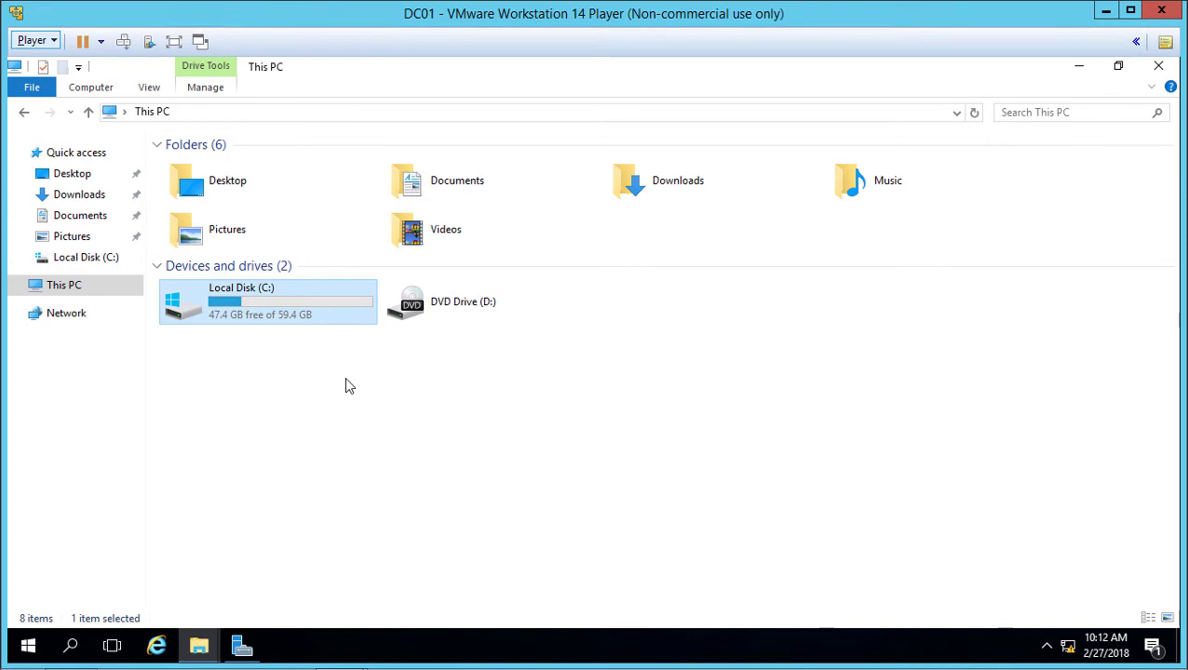
{"action": "right_click", "coordinate": [341, 302]}
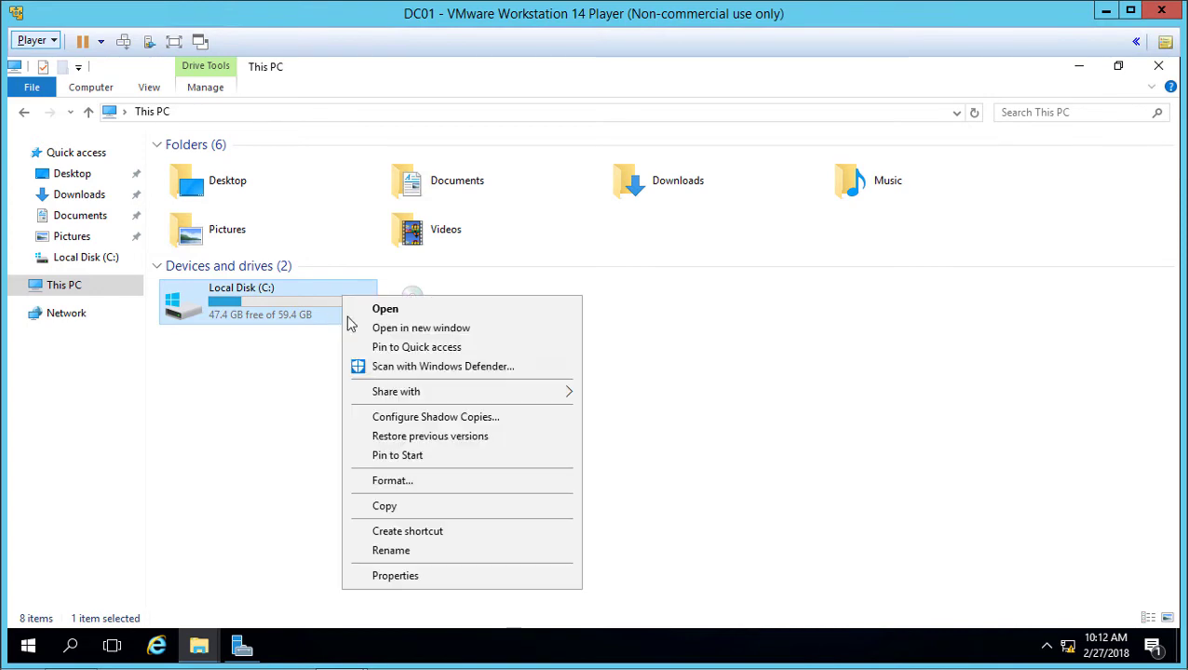
{"action": "left_click", "coordinate": [446, 572]}
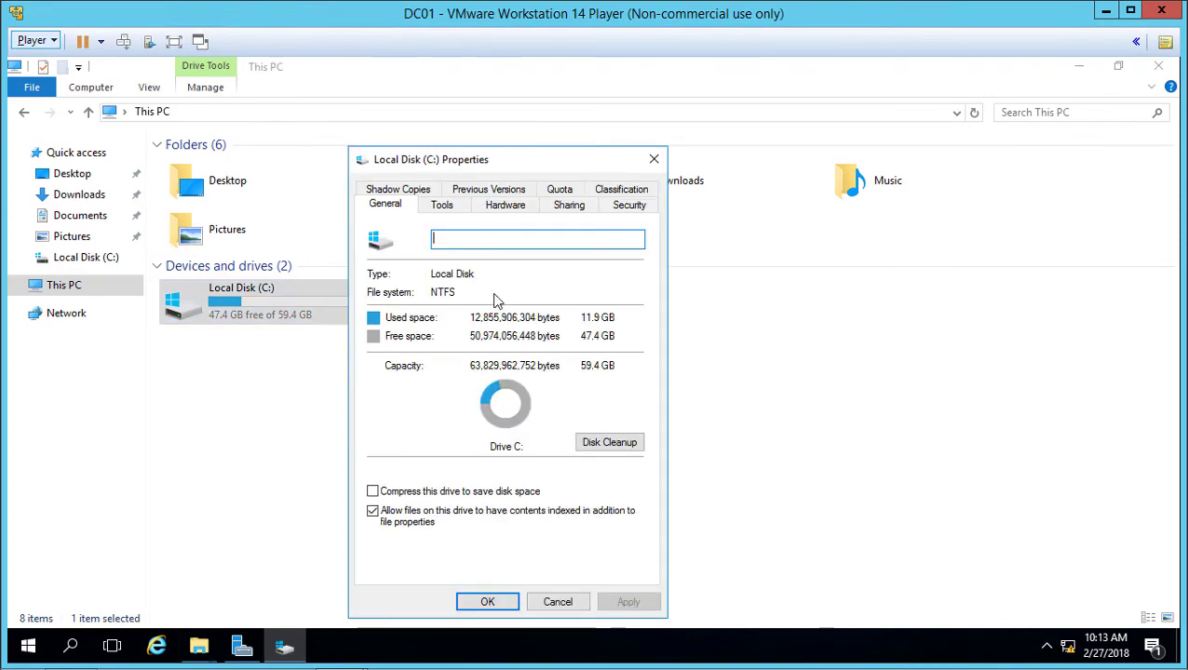
{"action": "left_click", "coordinate": [559, 189]}
{"action": "left_click_drag", "start_coordinate": [556, 159], "coordinate": [639, 87]}
{"action": "left_click", "coordinate": [508, 207]}
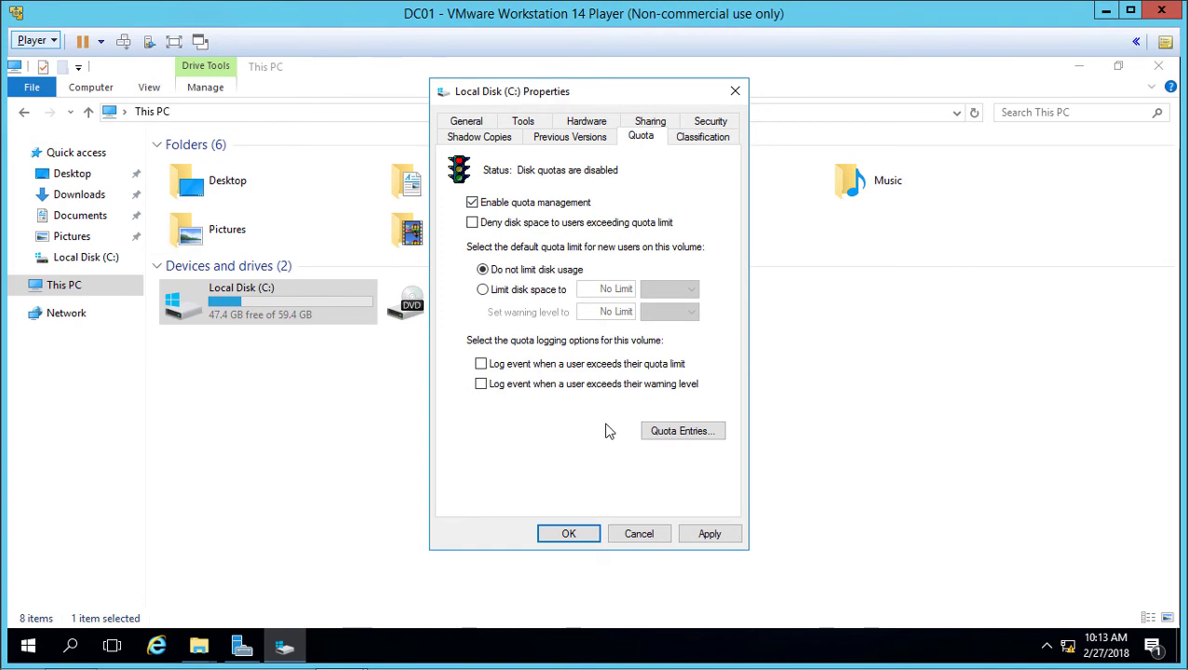
{"action": "left_click", "coordinate": [716, 536]}
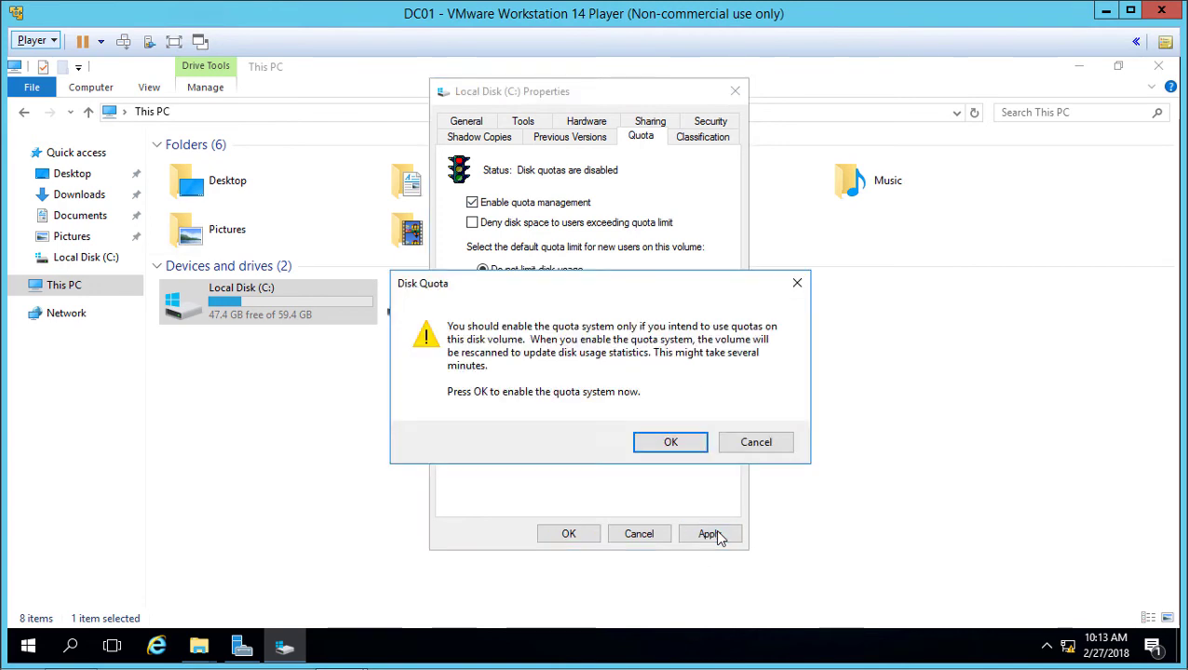
{"action": "left_click", "coordinate": [658, 451]}
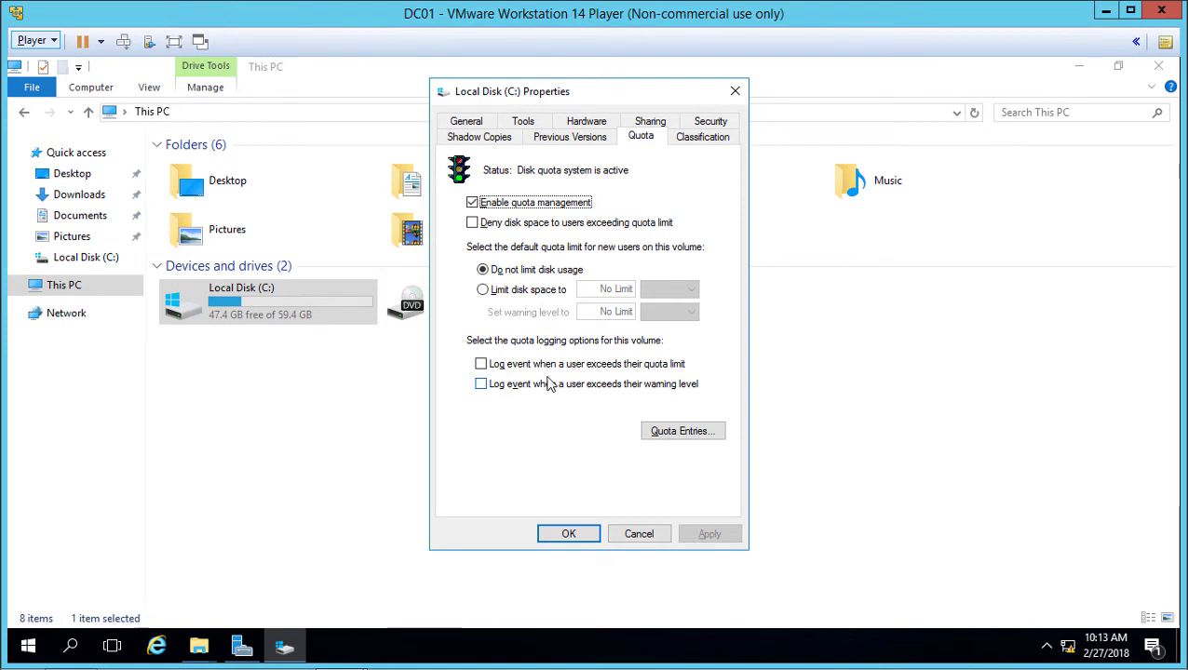
{"action": "left_click", "coordinate": [536, 227]}
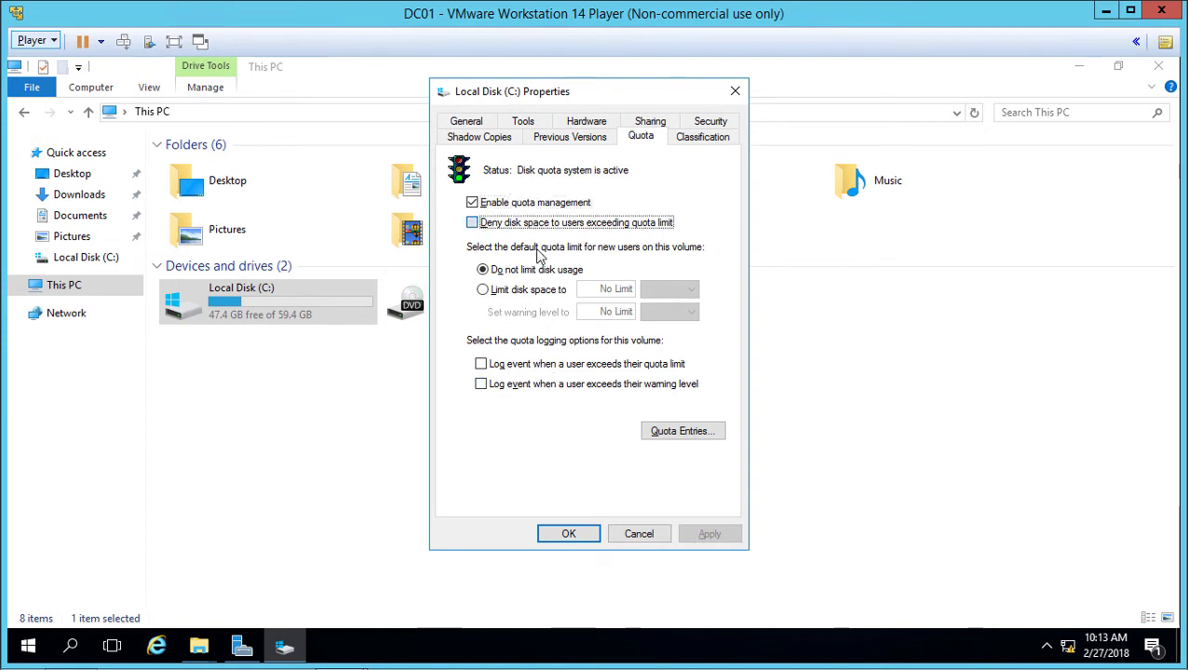
{"action": "left_click", "coordinate": [539, 292]}
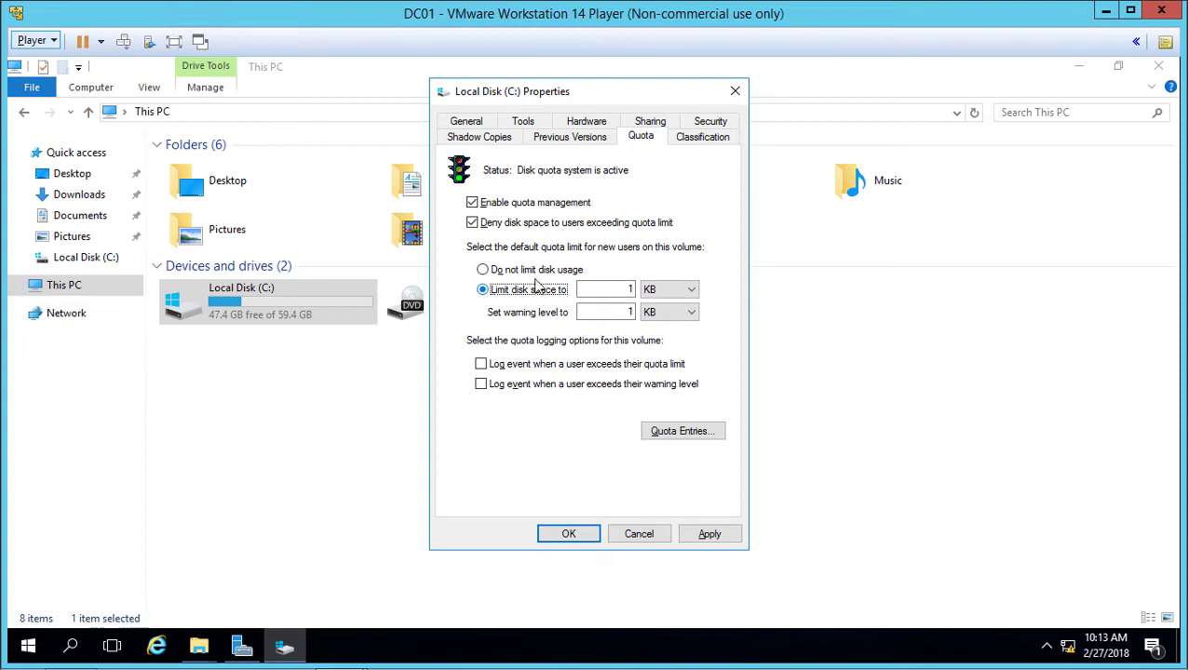
{"action": "left_click", "coordinate": [532, 270]}
{"action": "left_click", "coordinate": [536, 226]}
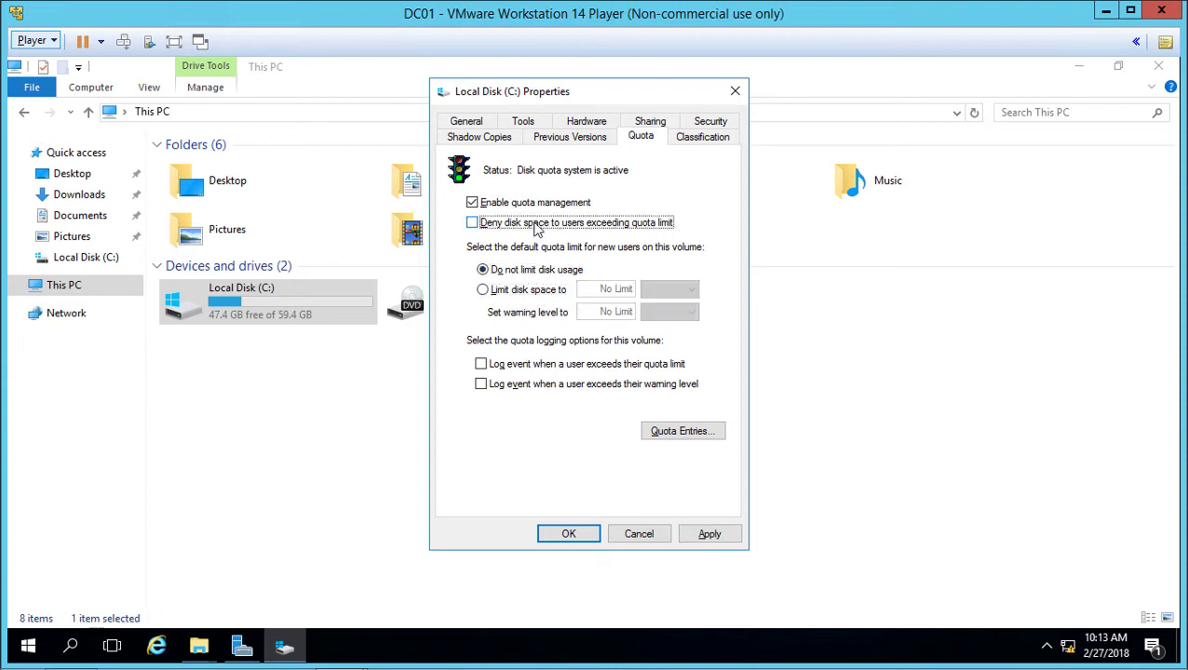
Turn on event logging for users exceeding their quota limit on drive C: and save the drive's properties.
{"action": "left_click", "coordinate": [538, 366]}
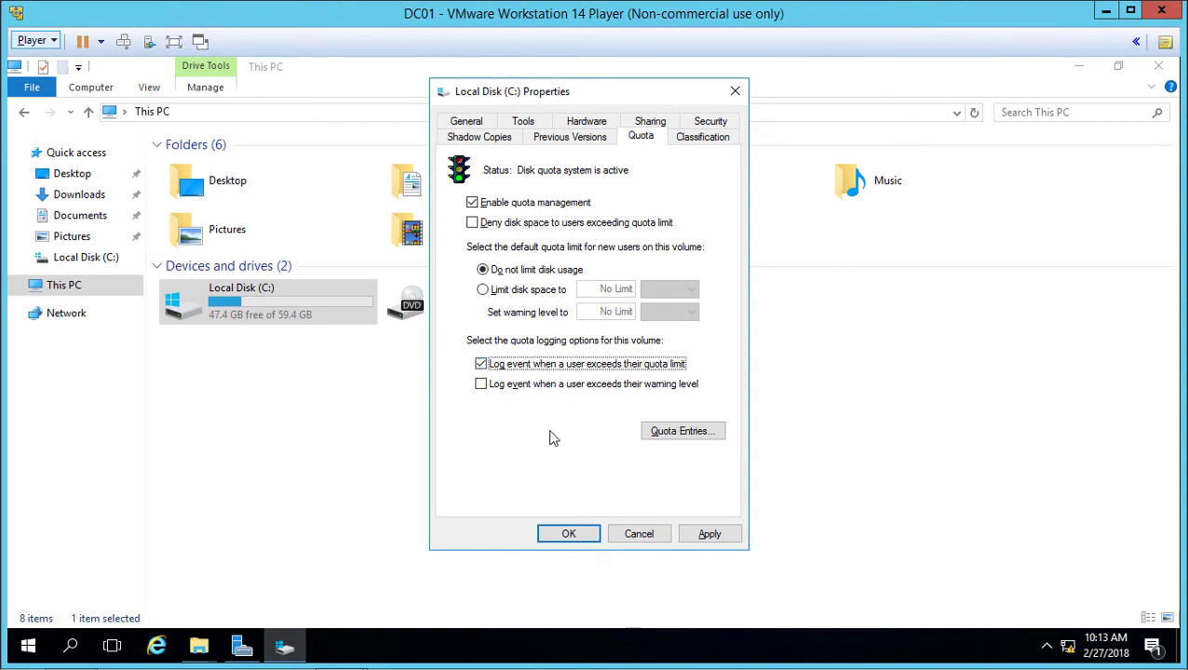
{"action": "left_click", "coordinate": [566, 534]}
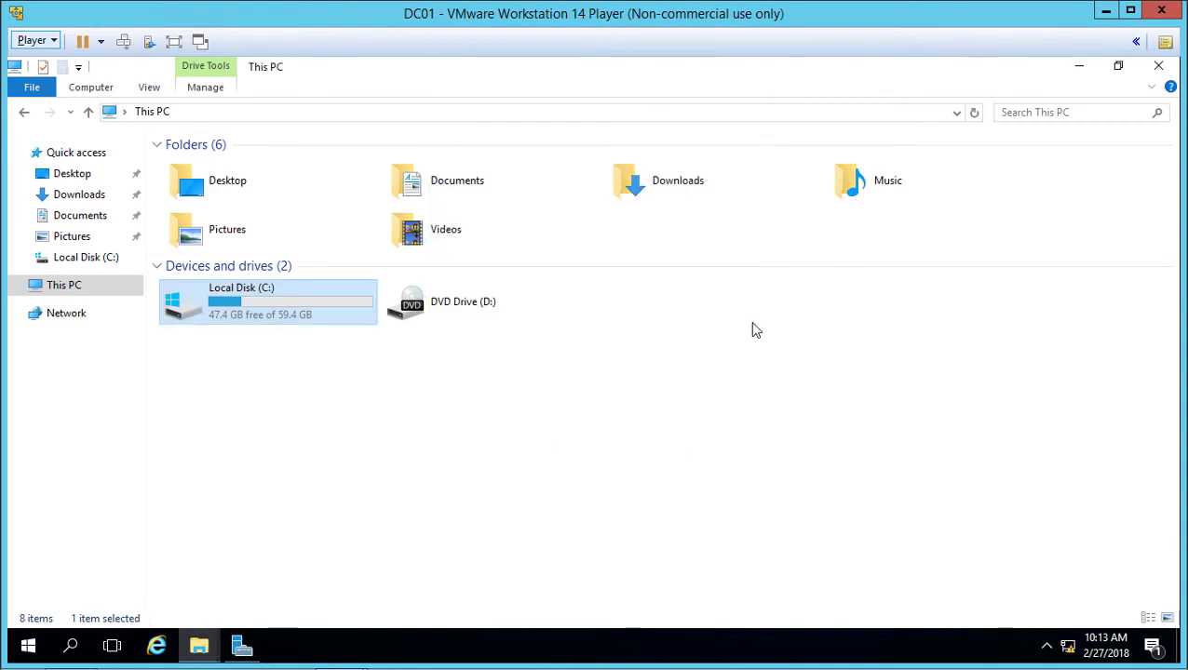
Minimize the open File Explorer windows and launch File Server Resource Manager from Server Manager.
{"action": "left_click", "coordinate": [1079, 70]}
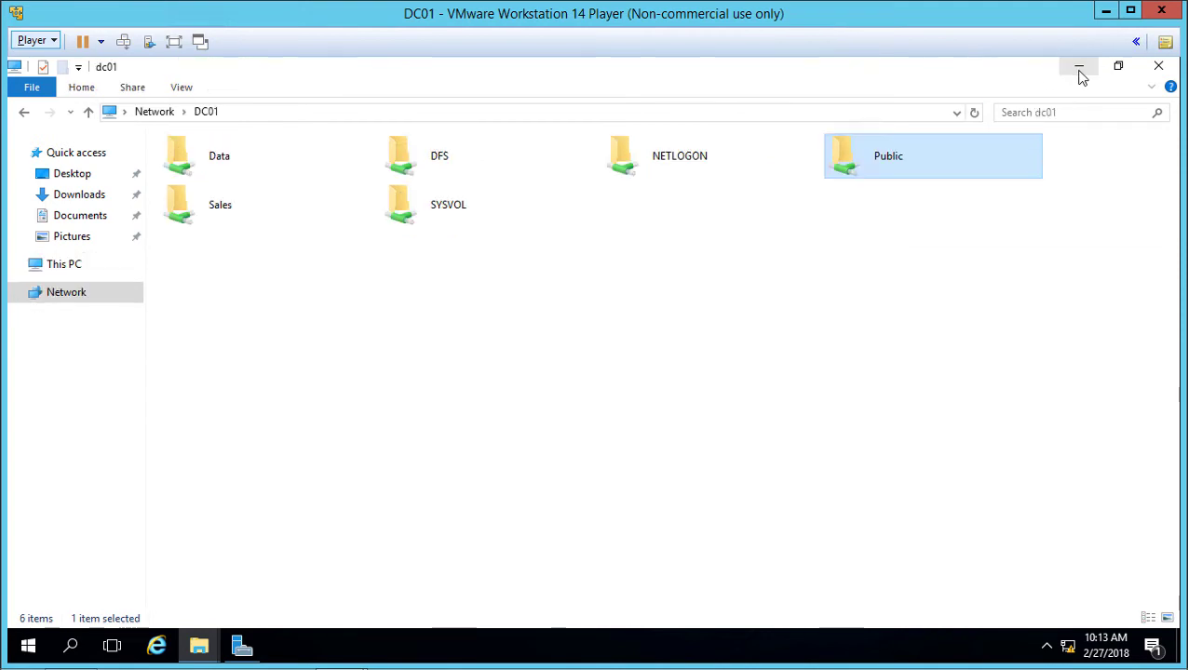
{"action": "left_click", "coordinate": [1079, 72]}
{"action": "left_click", "coordinate": [235, 654]}
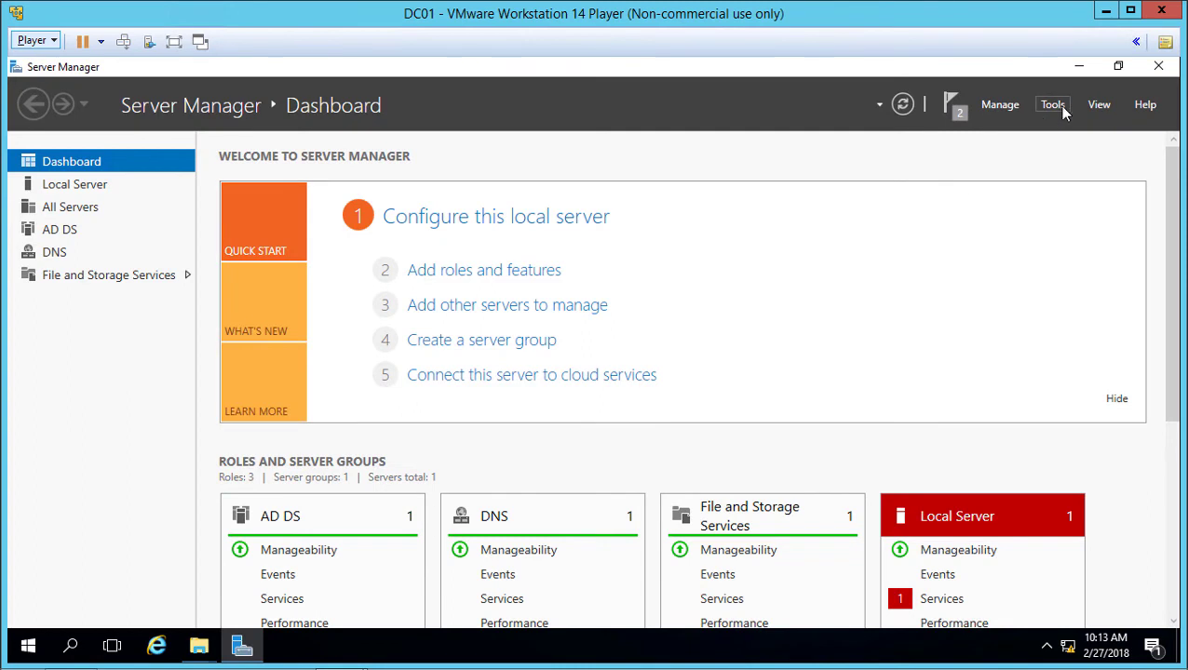
{"action": "left_click", "coordinate": [1054, 106]}
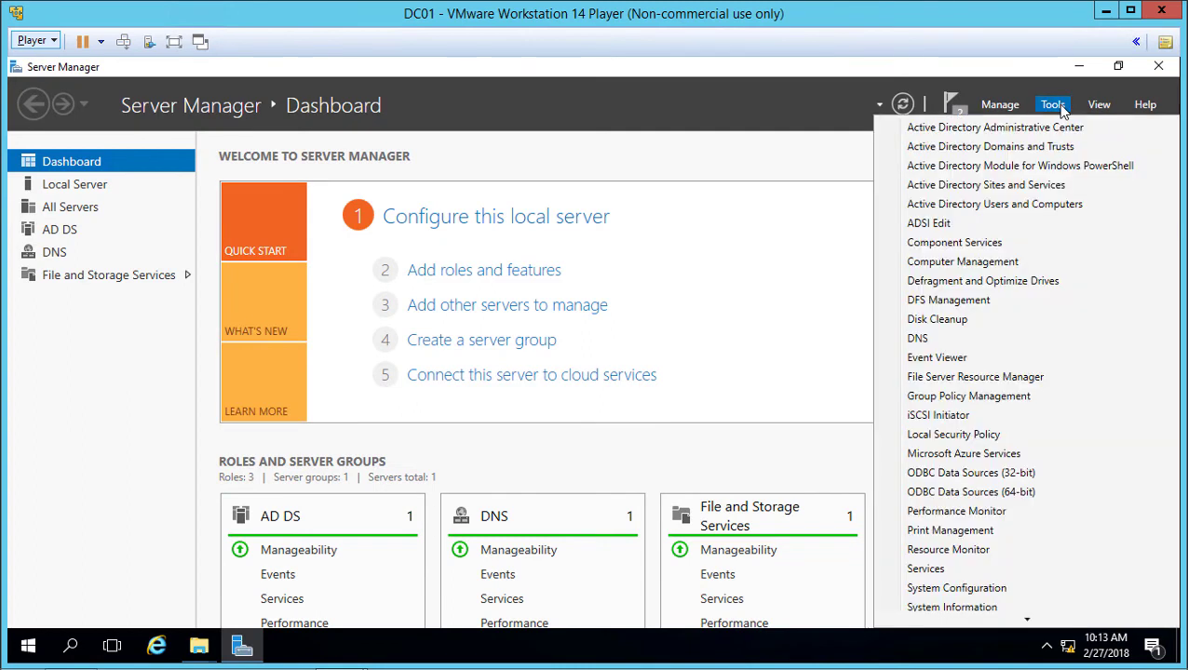
{"action": "left_click", "coordinate": [1011, 380]}
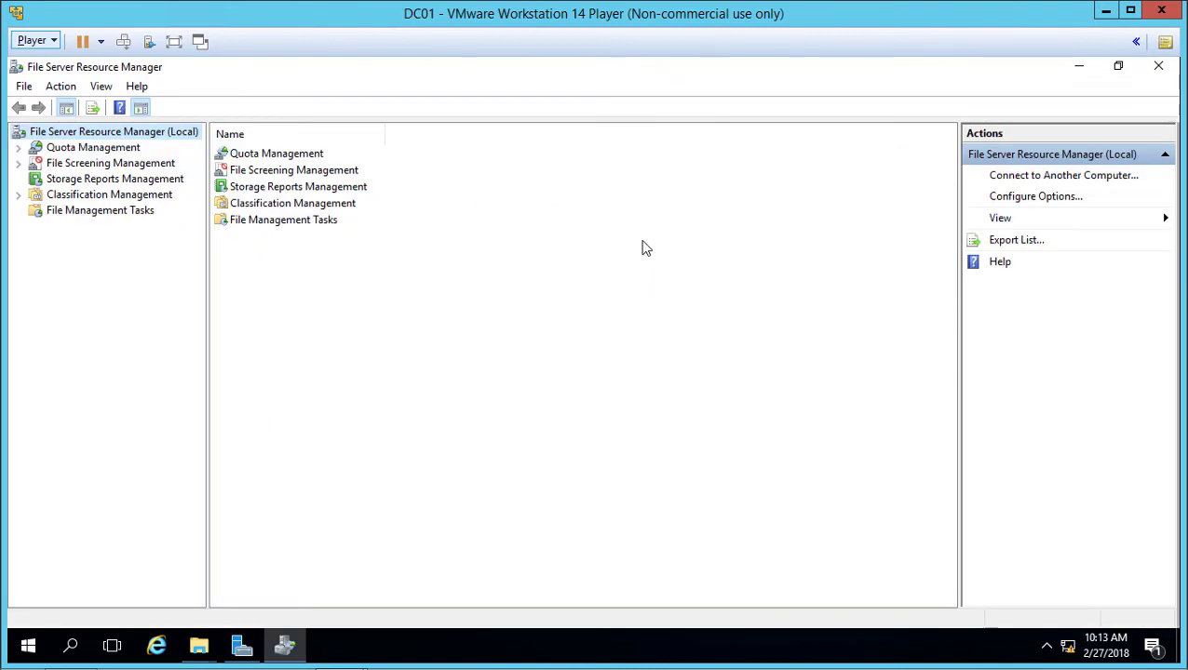
Start creating a new quota under Quota Management with Local Disk (C:) as its path.
{"action": "double_click", "coordinate": [89, 150]}
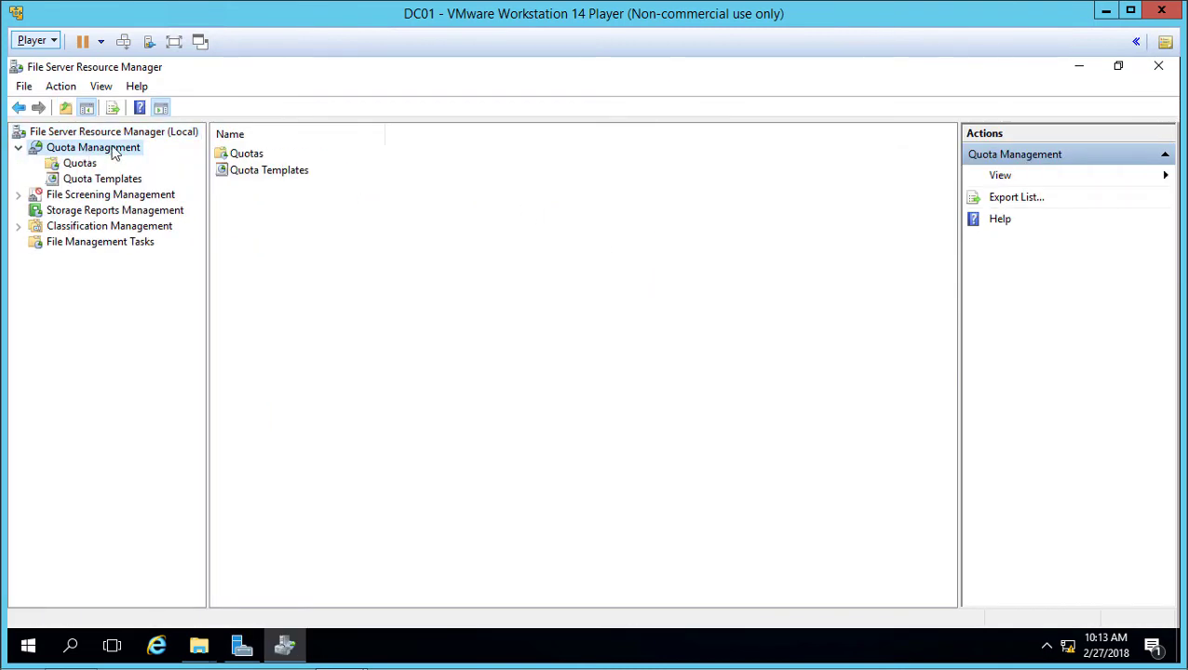
{"action": "left_click", "coordinate": [80, 164]}
{"action": "right_click", "coordinate": [89, 168]}
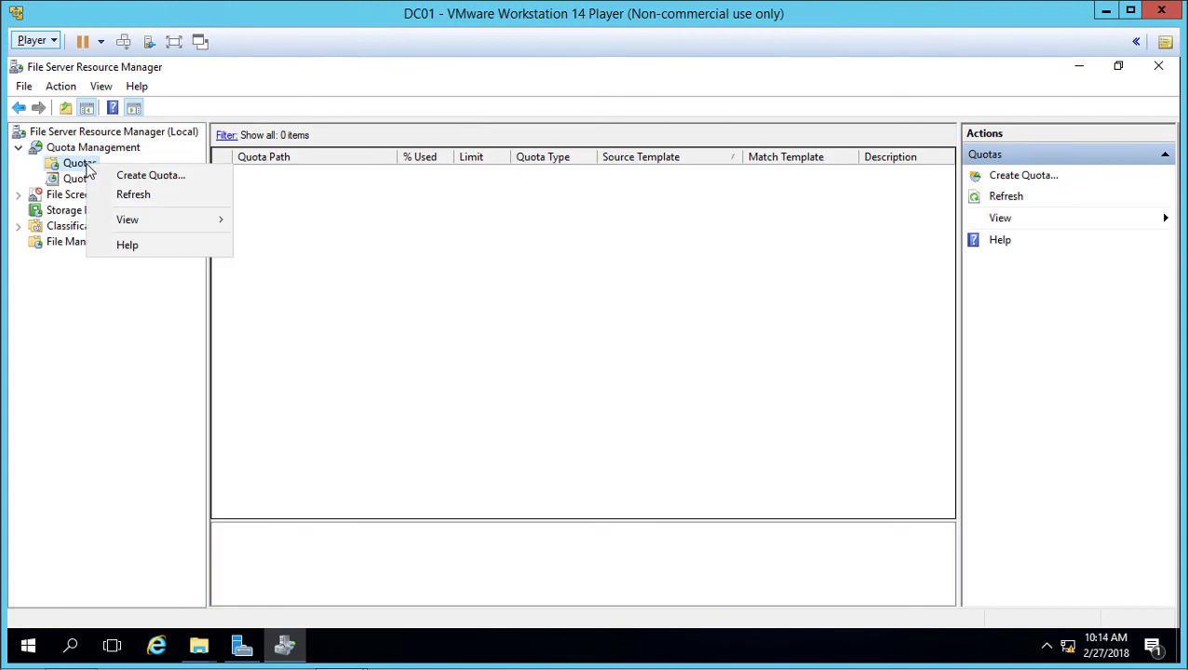
{"action": "left_click", "coordinate": [129, 175]}
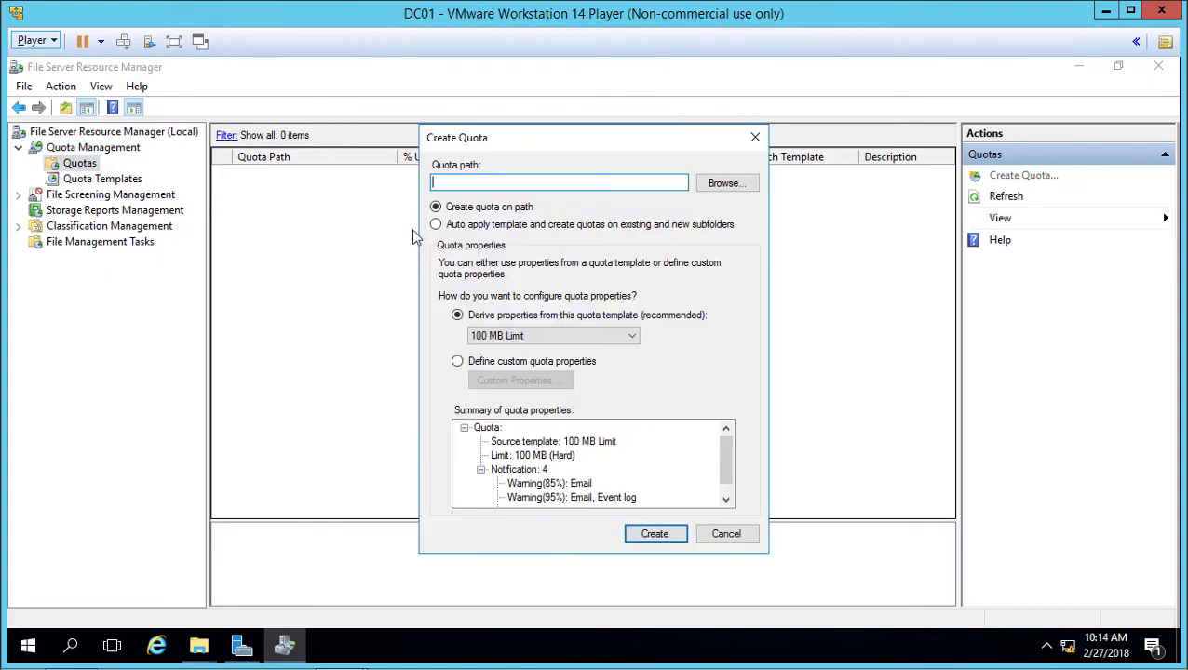
{"action": "left_click", "coordinate": [729, 184]}
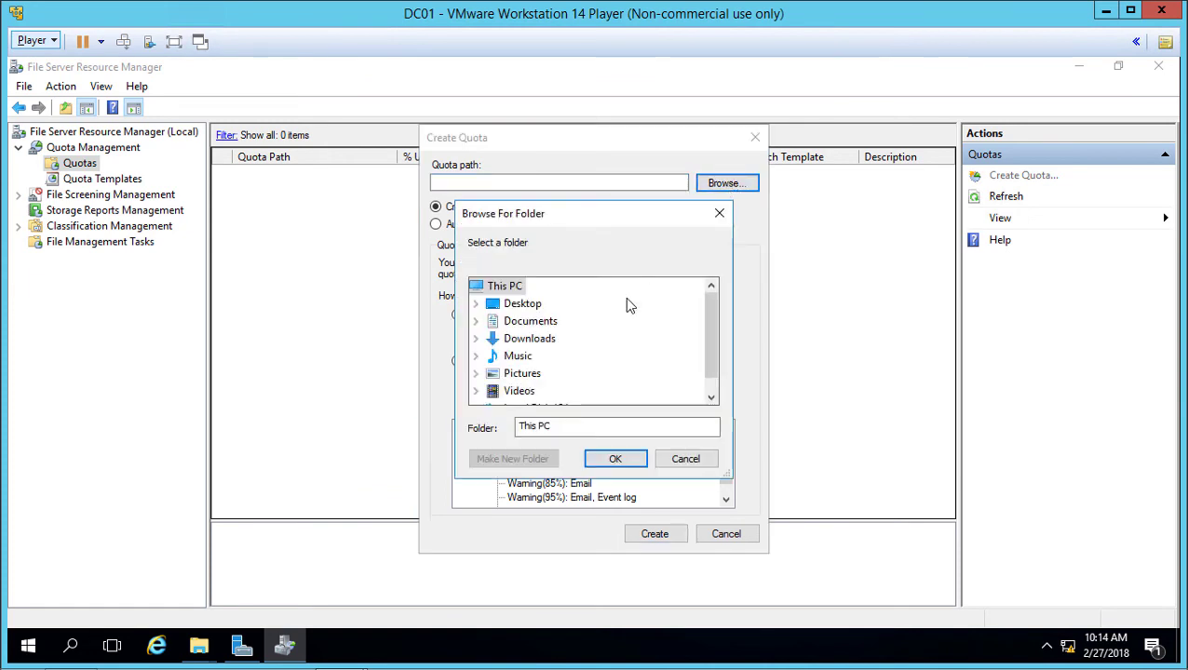
{"action": "scroll", "coordinate": [703, 337], "scroll_direction": "down", "scroll_amount": 1}
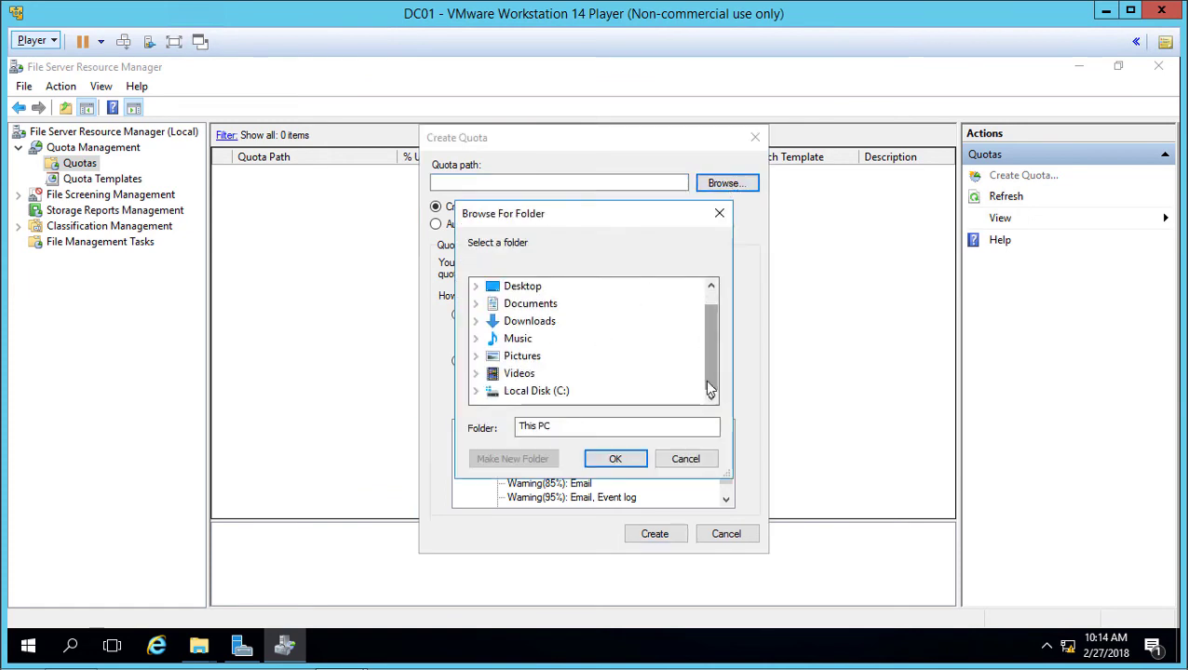
{"action": "left_click", "coordinate": [538, 392]}
{"action": "left_click", "coordinate": [615, 459]}
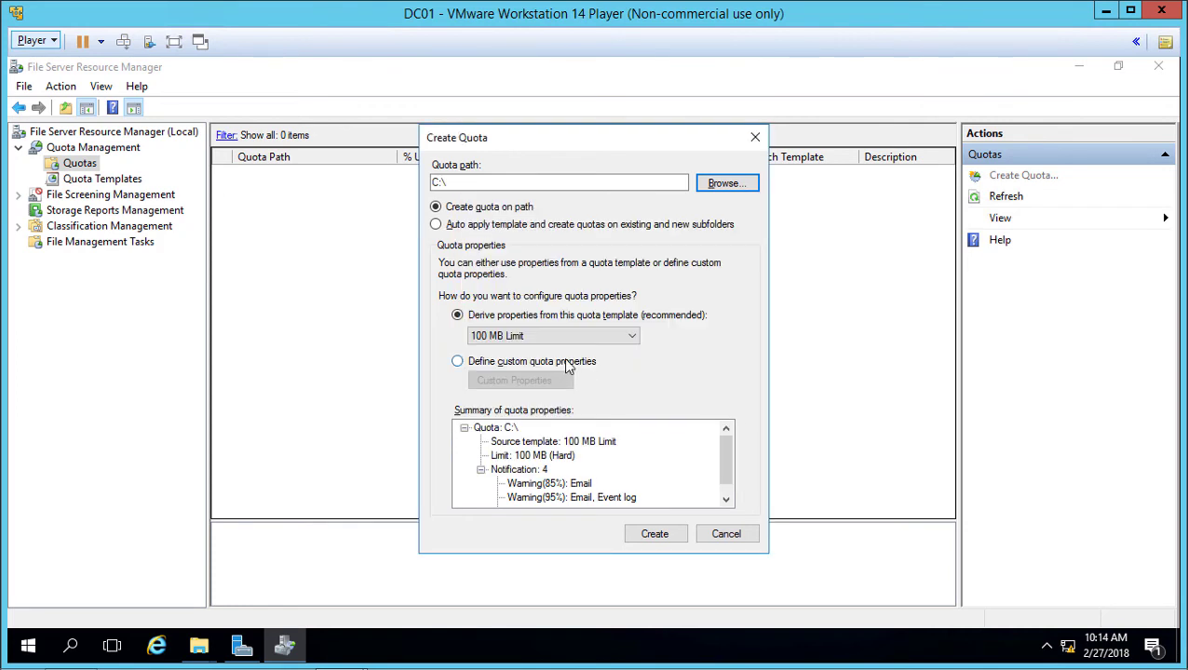
Choose custom quota properties instead of a template for the C:\ quota and open them for editing.
{"action": "left_click", "coordinate": [610, 338]}
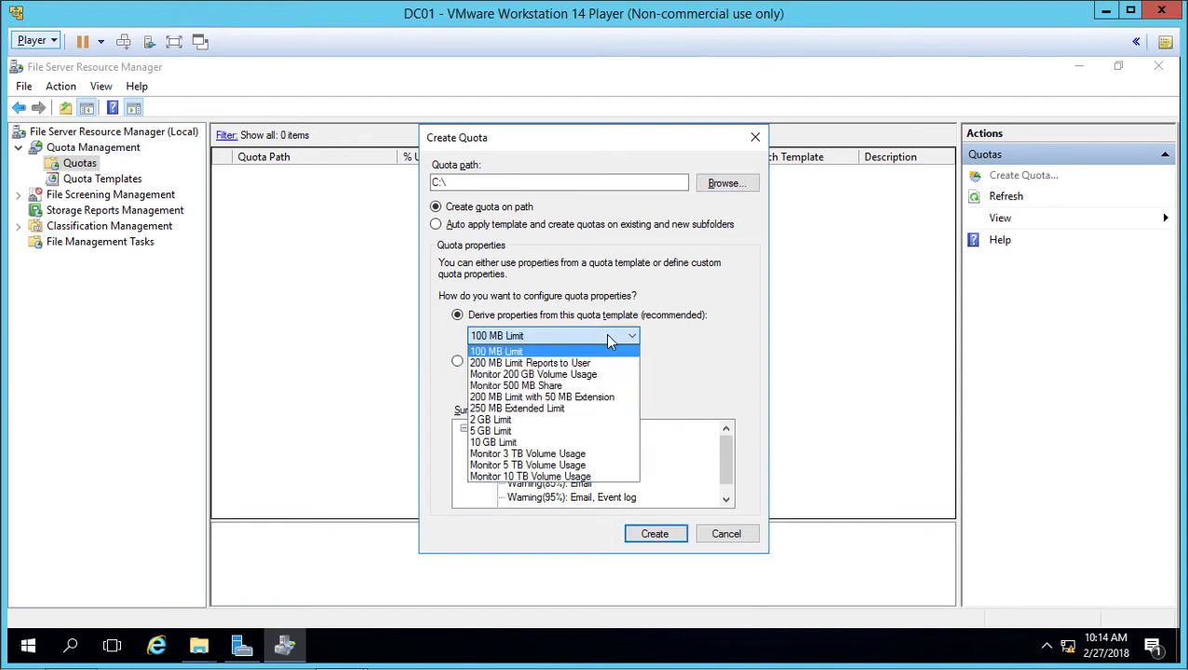
{"action": "left_click", "coordinate": [610, 338]}
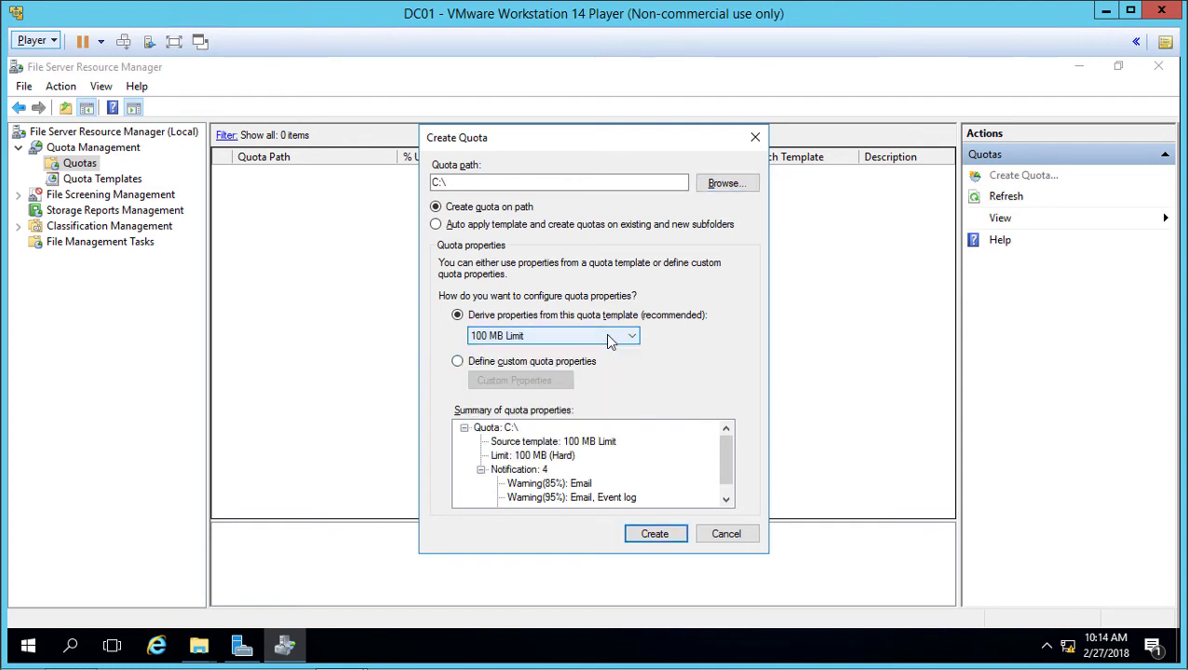
{"action": "left_click", "coordinate": [568, 361]}
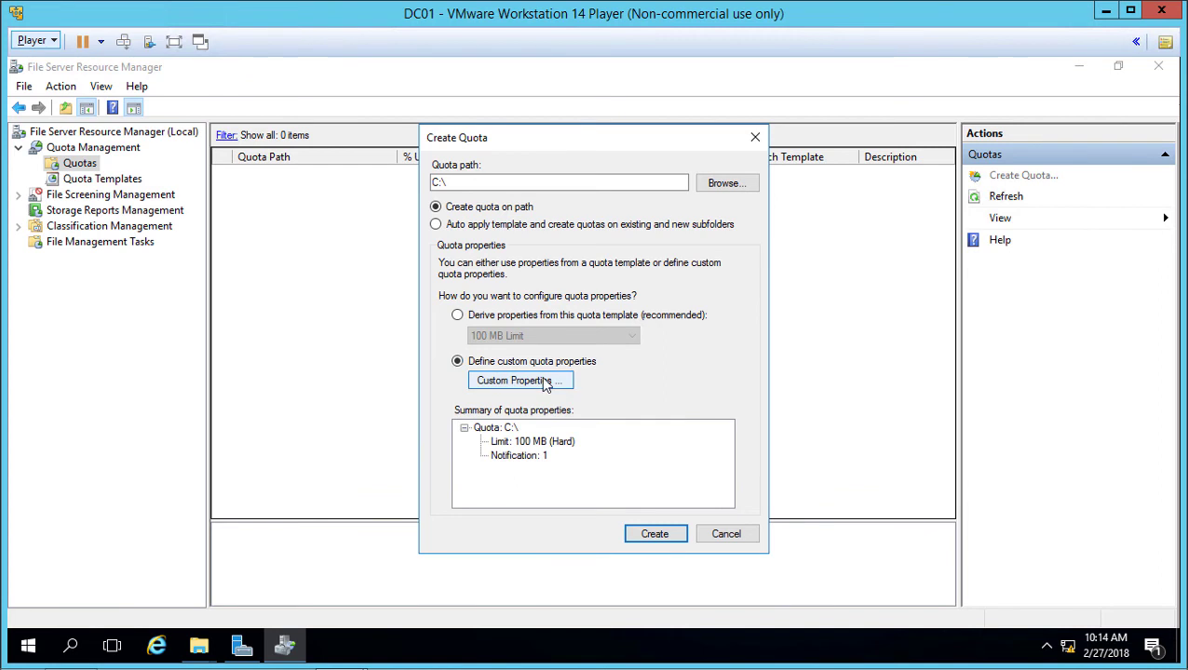
{"action": "left_click", "coordinate": [546, 381]}
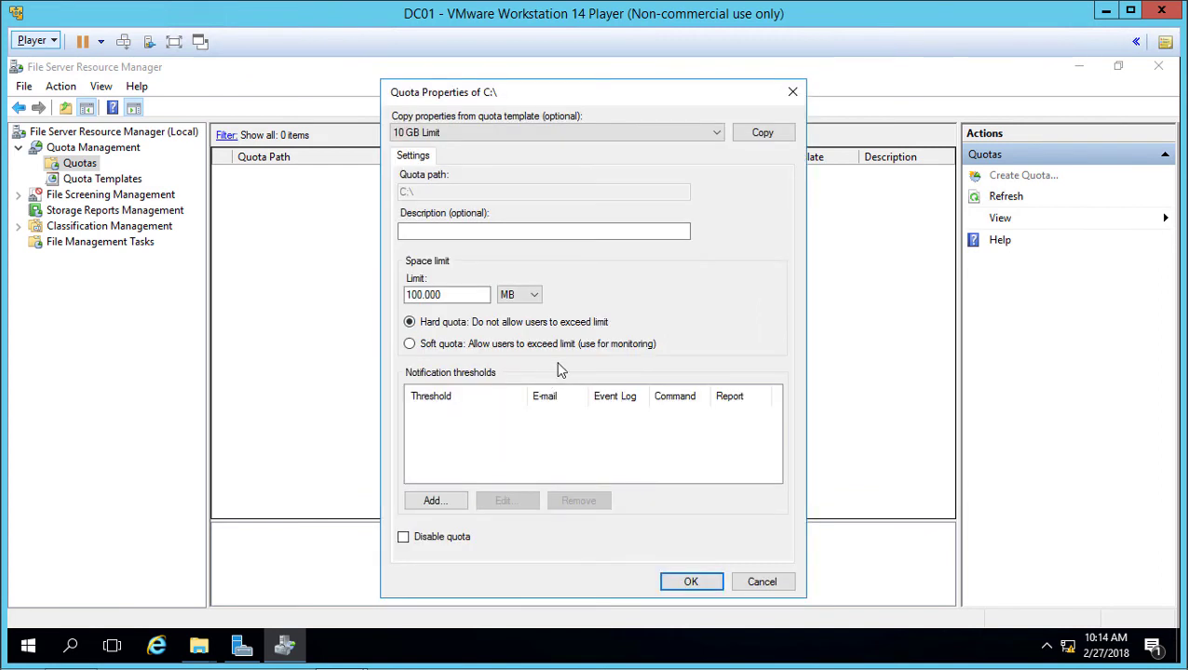
Make the C:\ quota a soft quota and set its space limit to 500 MB.
{"action": "key", "text": "alt"}
{"action": "left_click", "coordinate": [456, 345]}
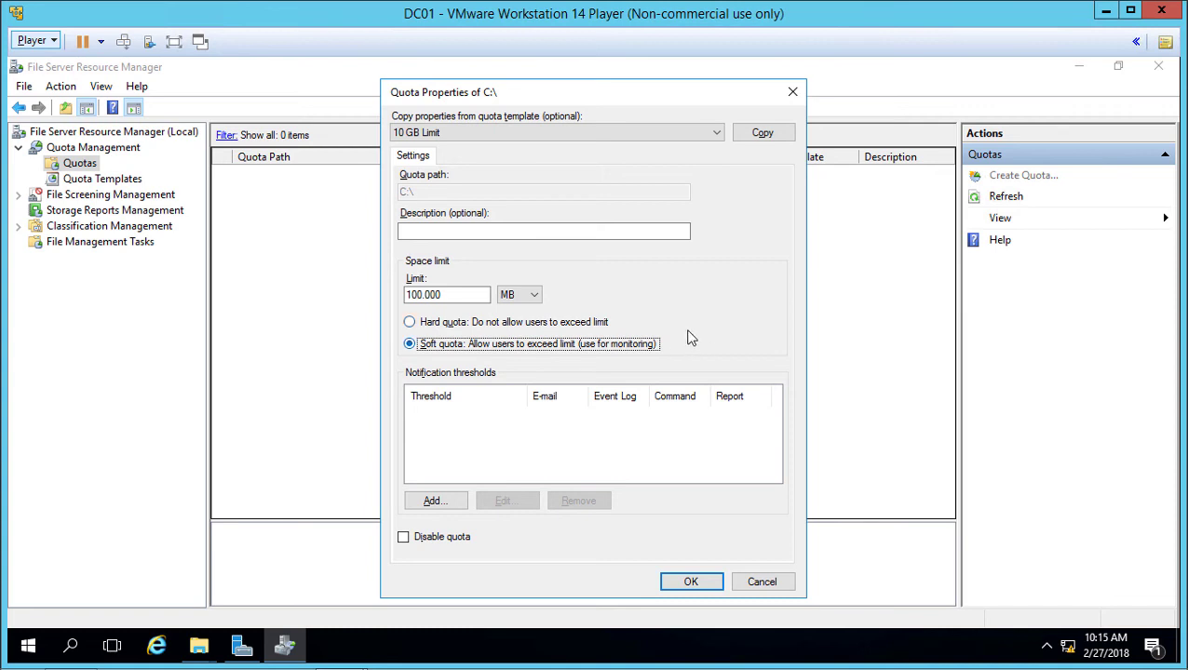
{"action": "left_click", "coordinate": [410, 296]}
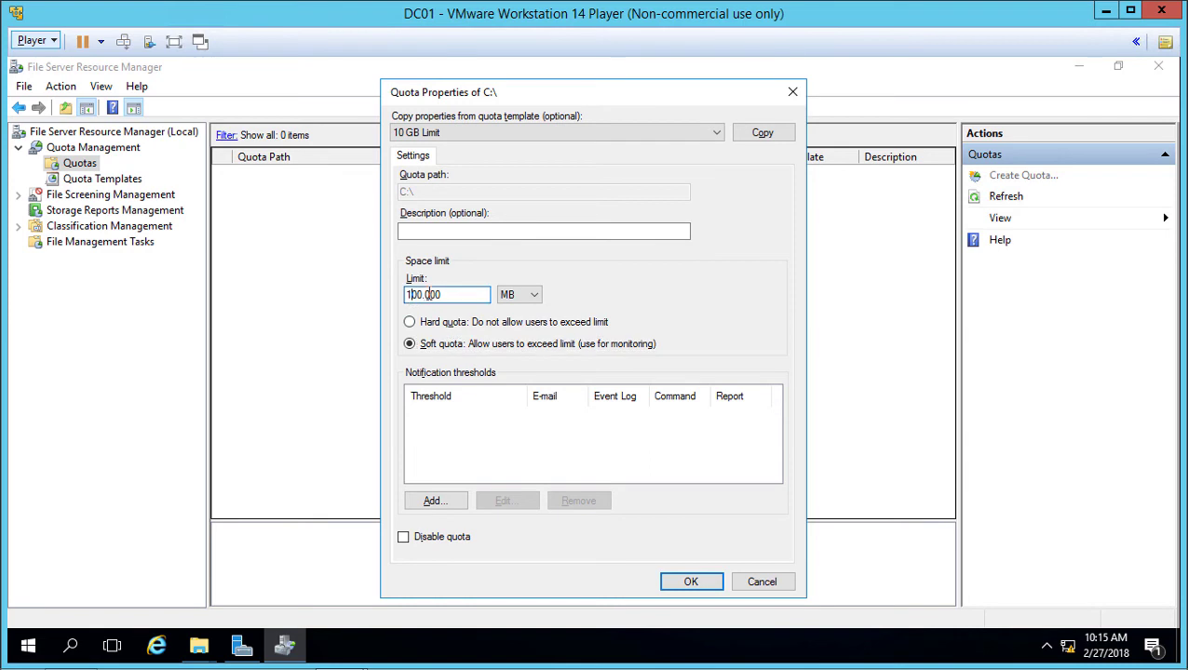
{"action": "left_click_drag", "start_coordinate": [447, 295], "coordinate": [350, 283]}
{"action": "type", "text": "500"}
Begin adding a notification threshold to the C:\ quota and enable sending a warning to the event log.
{"action": "left_click", "coordinate": [431, 503]}
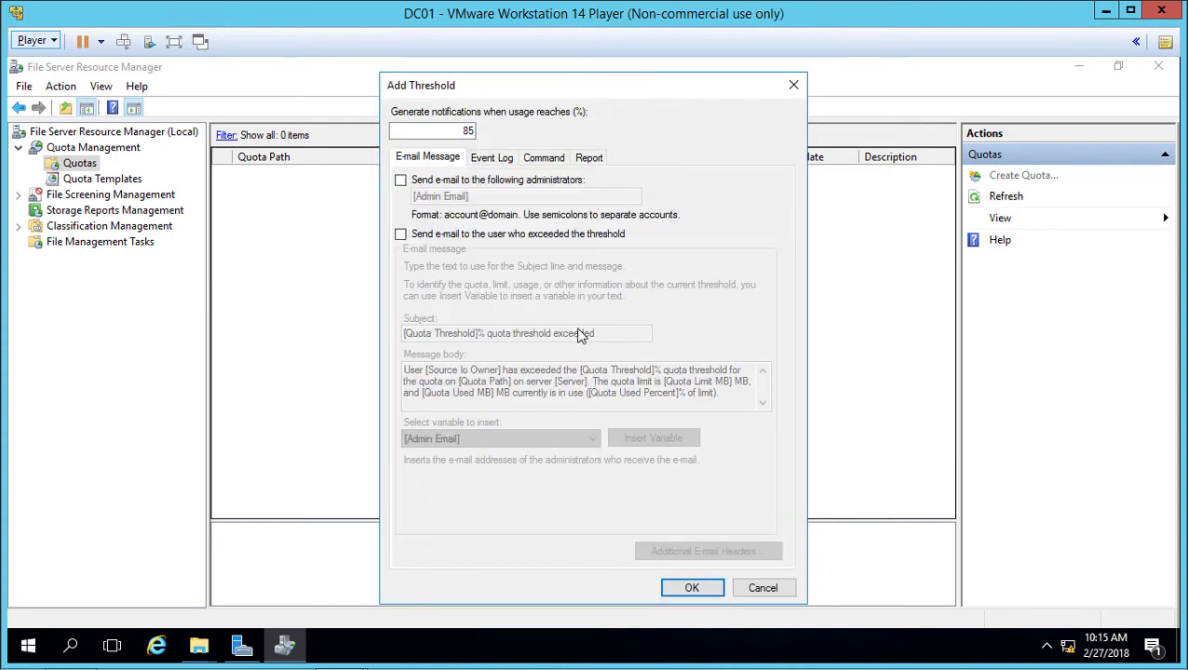
{"action": "key", "text": "Tab"}
{"action": "left_click", "coordinate": [492, 164]}
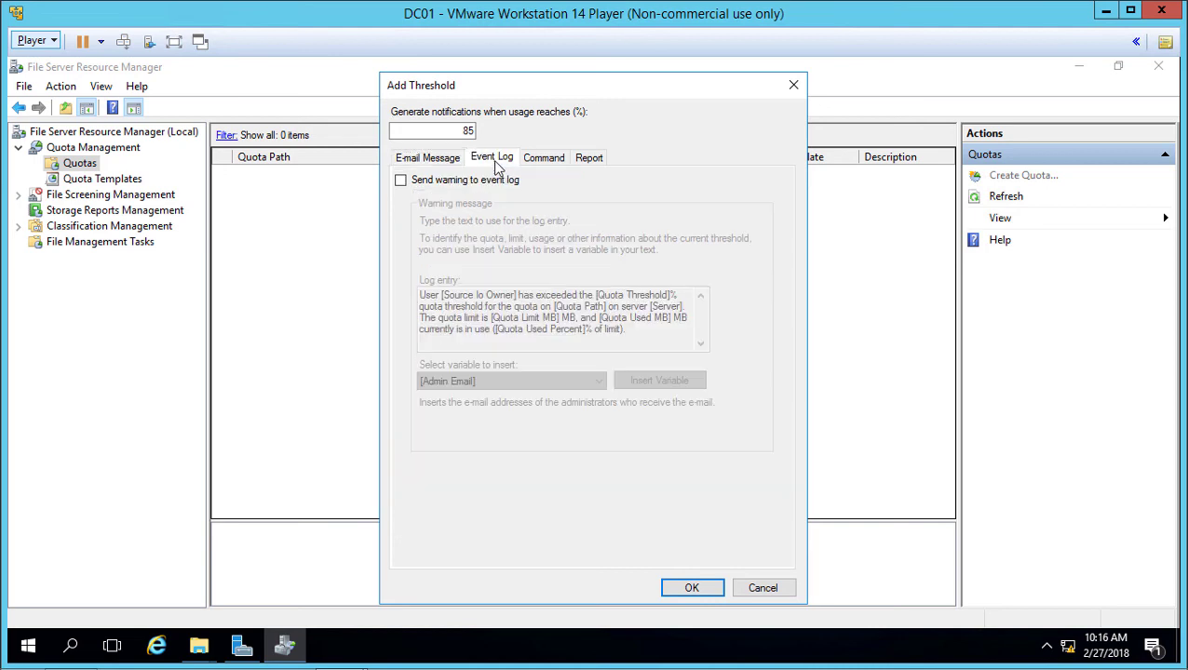
{"action": "left_click", "coordinate": [400, 181]}
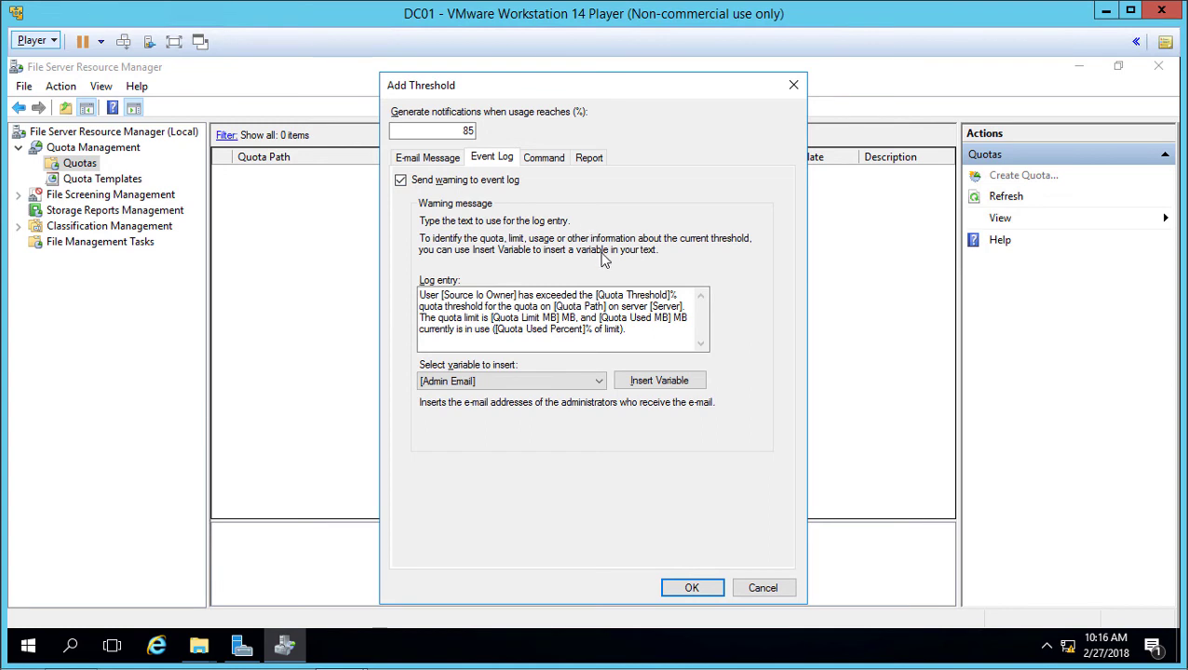
{"action": "left_click", "coordinate": [600, 317]}
Review the threshold's command, report, e-mail and event log notification settings.
{"action": "left_click", "coordinate": [543, 160]}
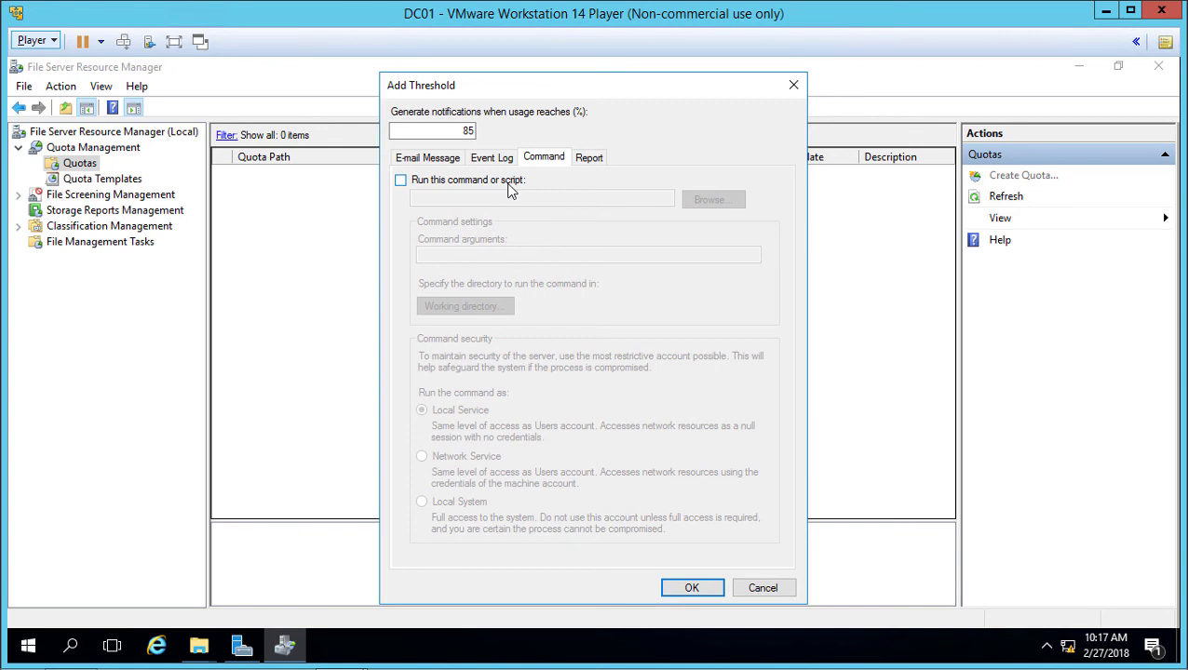
{"action": "left_click", "coordinate": [582, 163]}
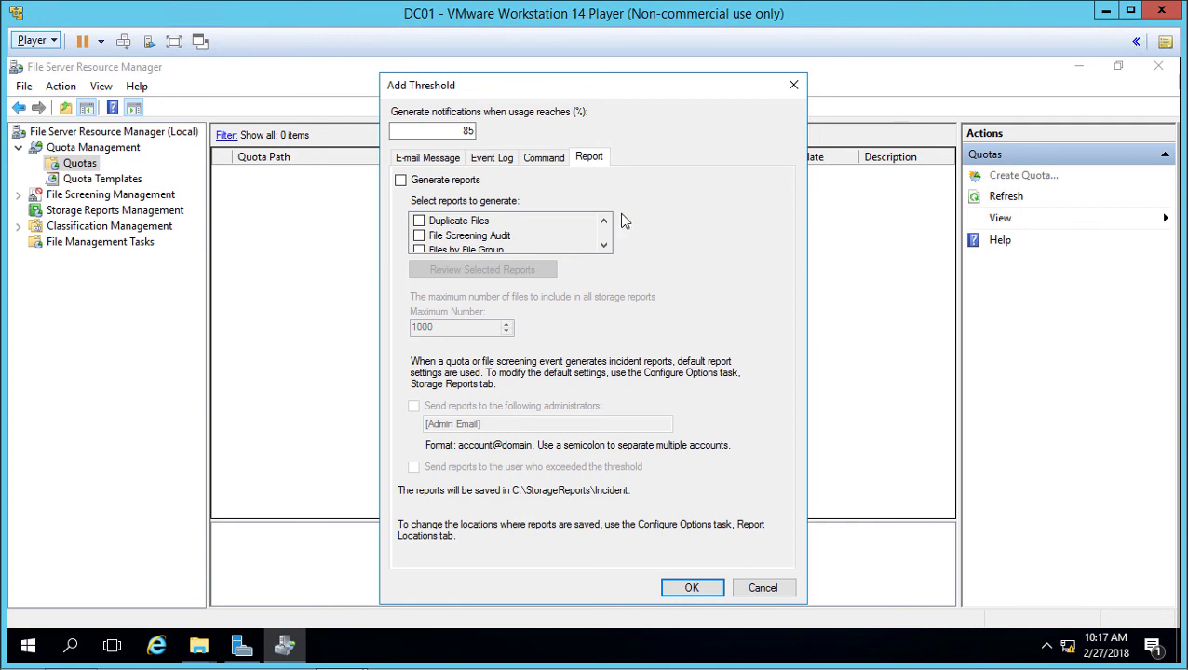
{"action": "left_click", "coordinate": [503, 162]}
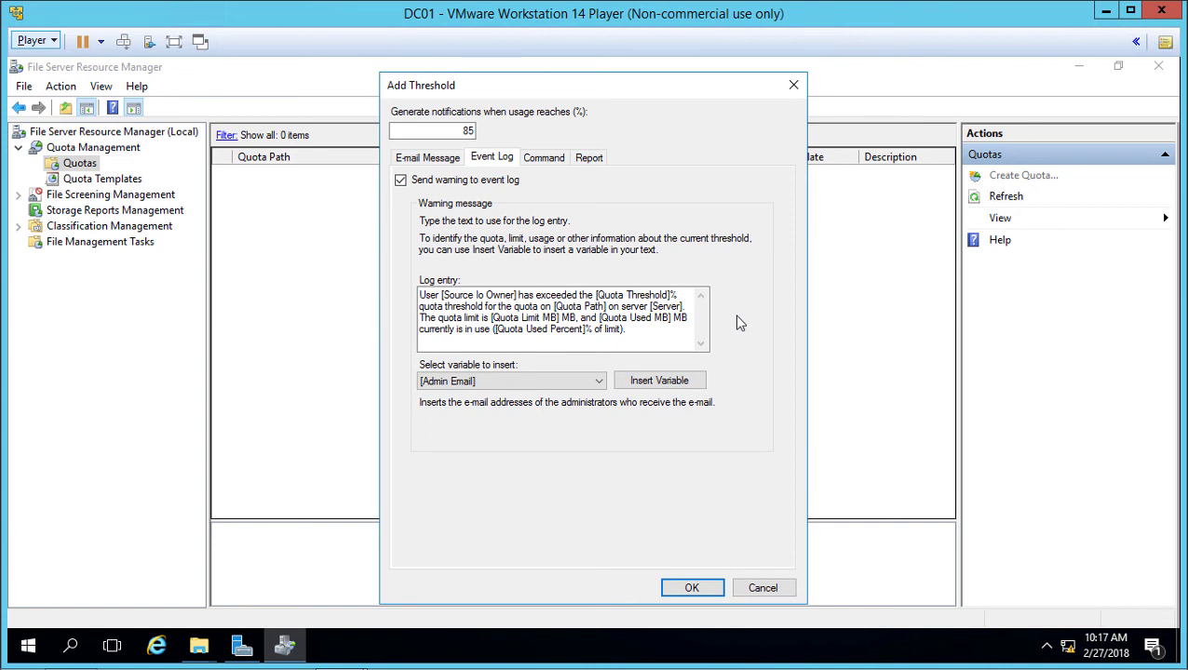
{"action": "left_click", "coordinate": [434, 158]}
{"action": "left_click", "coordinate": [437, 161]}
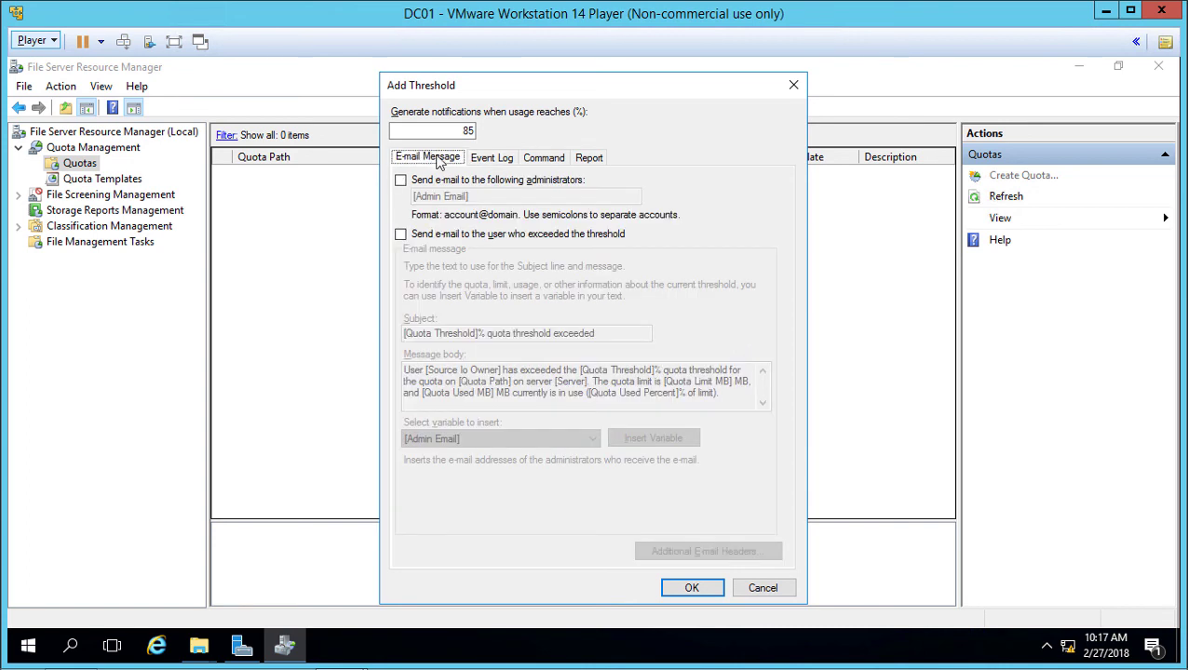
{"action": "left_click", "coordinate": [498, 165]}
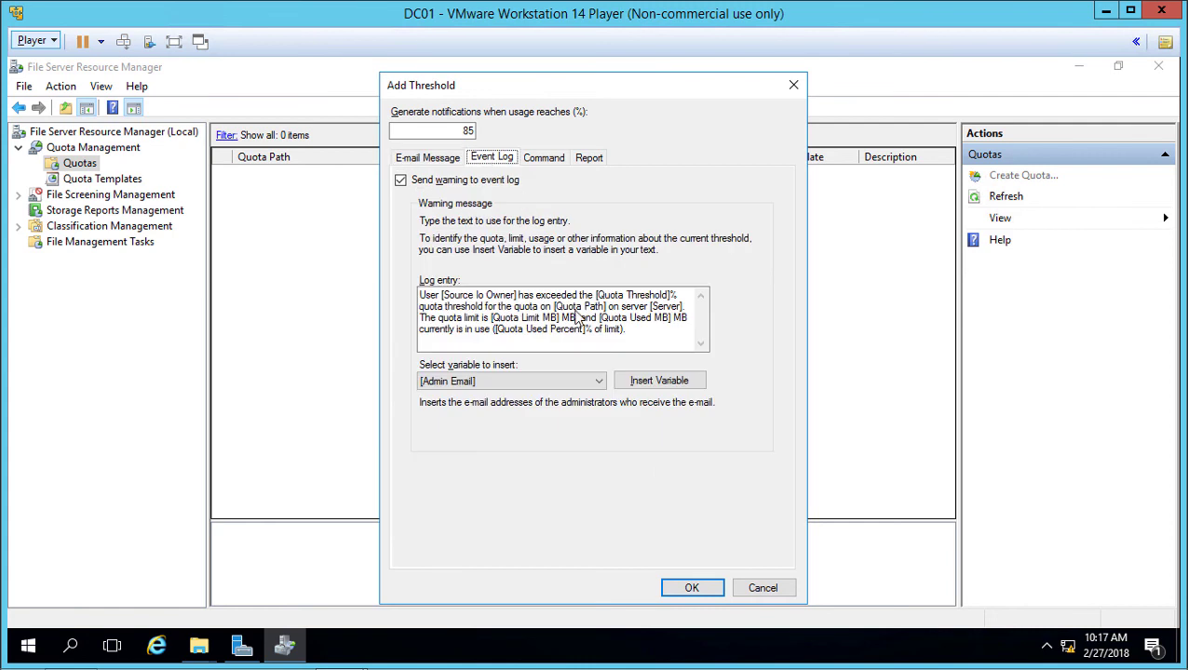
Accept the 85% event log warning threshold and custom properties, and create the C:\ quota without saving them as a template.
{"action": "left_click", "coordinate": [689, 586]}
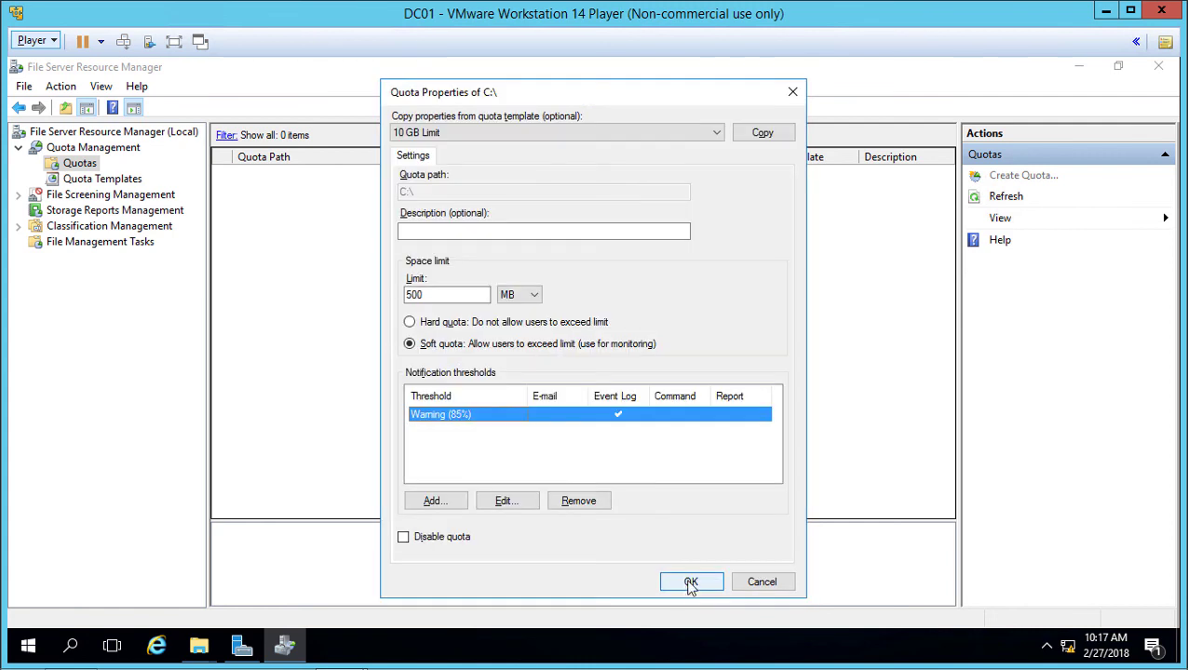
{"action": "left_click", "coordinate": [690, 584]}
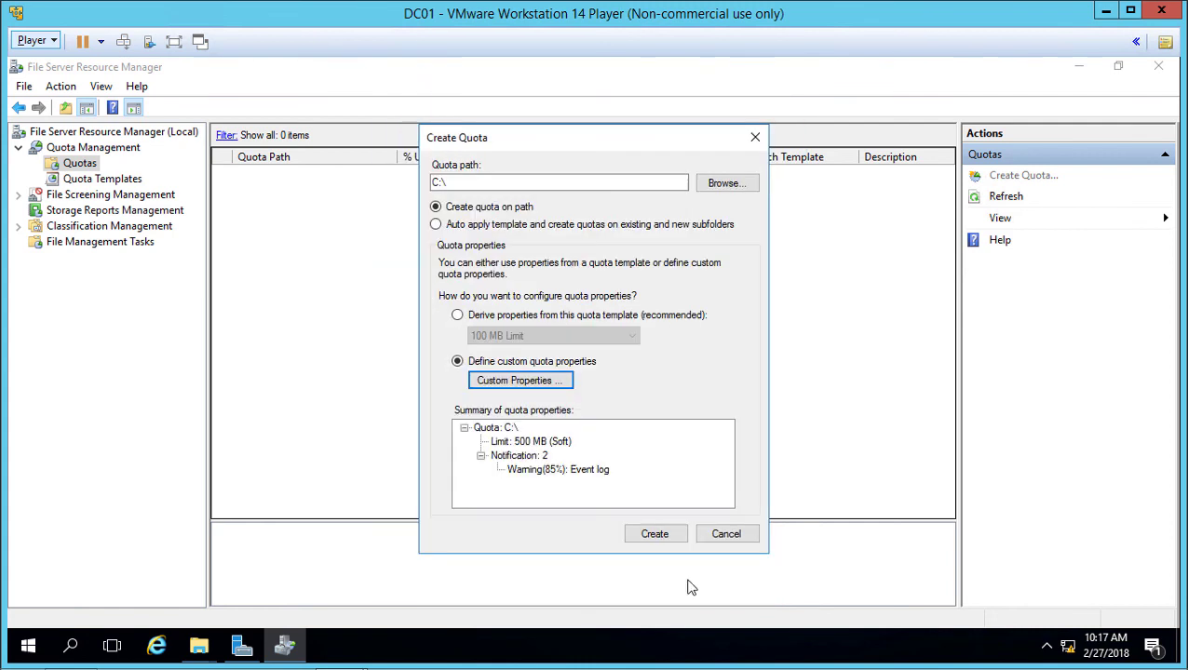
{"action": "left_click", "coordinate": [663, 537]}
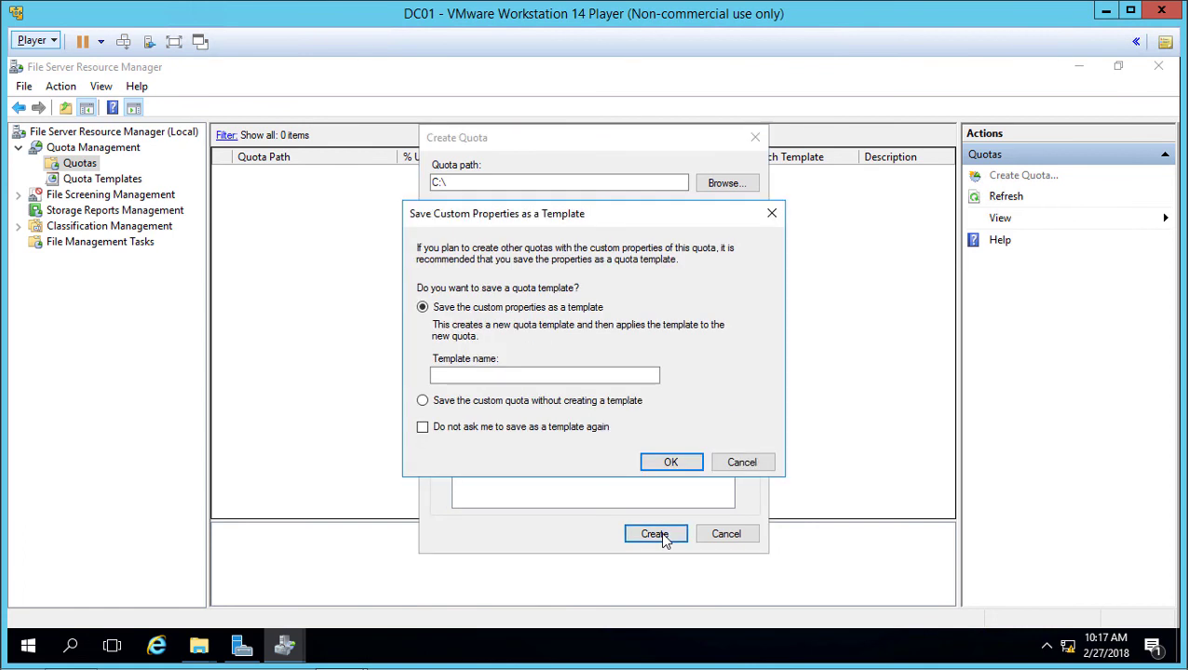
{"action": "left_click", "coordinate": [538, 408]}
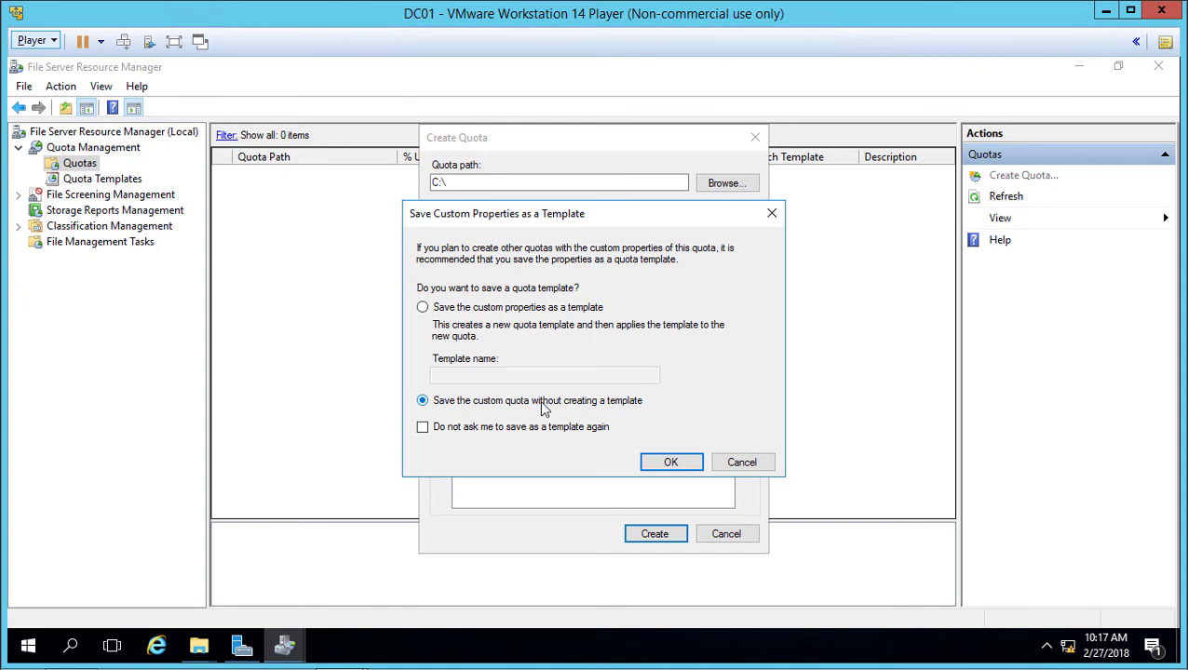
{"action": "left_click", "coordinate": [553, 310]}
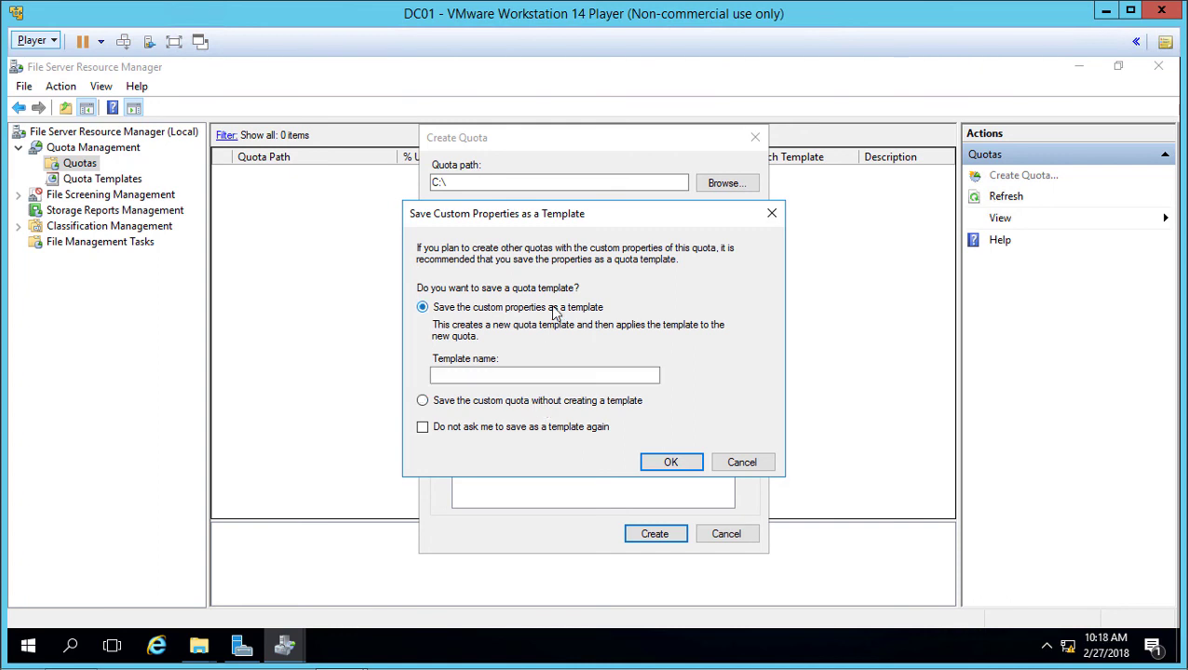
{"action": "left_click", "coordinate": [537, 402]}
{"action": "left_click", "coordinate": [668, 463]}
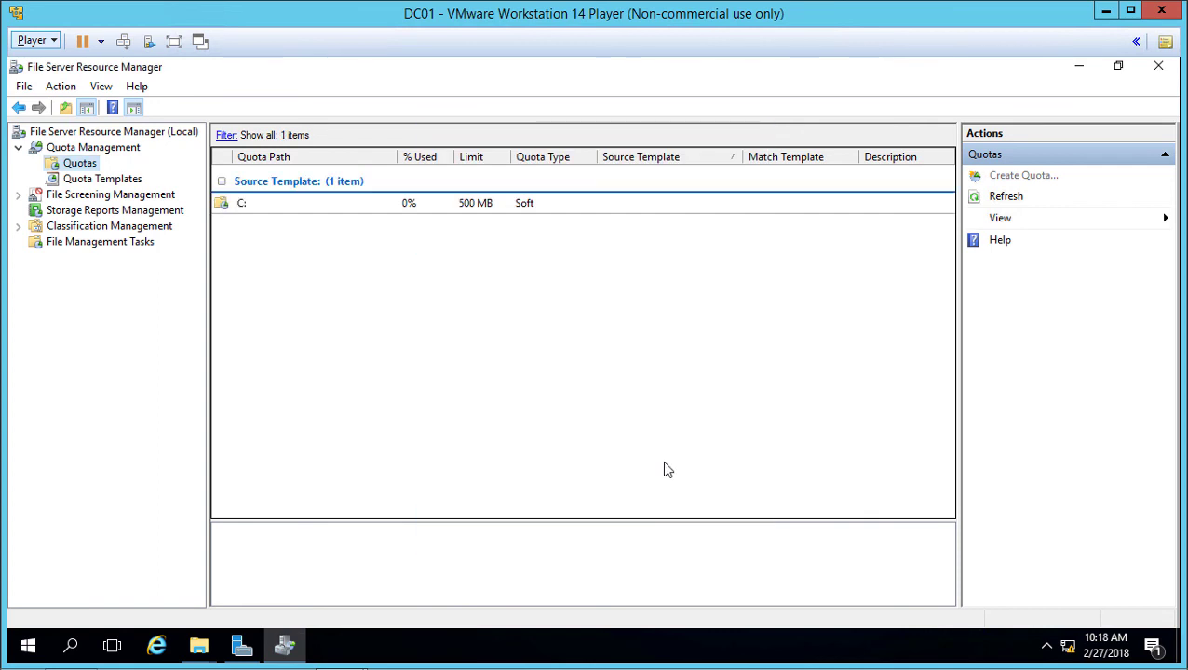